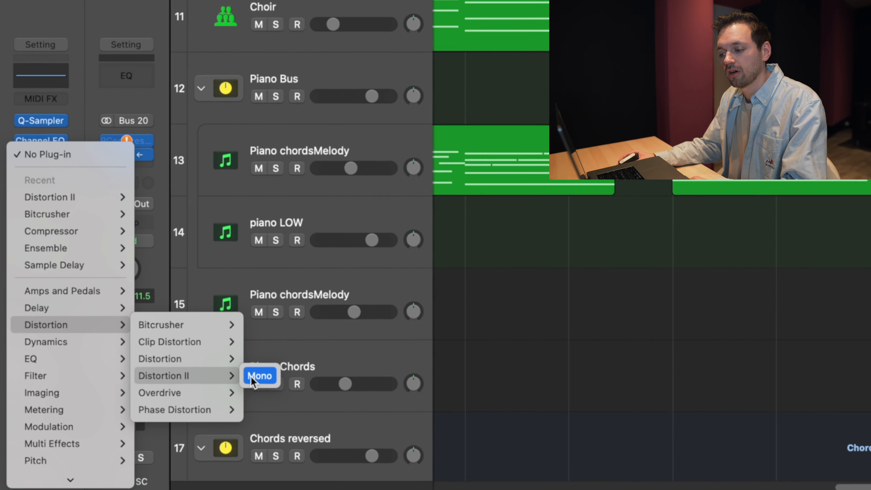
Step: Insert a mono Distortion II on the 808 Bass track and set its Pre Gain to 16.0 dB
left_click(259, 376)
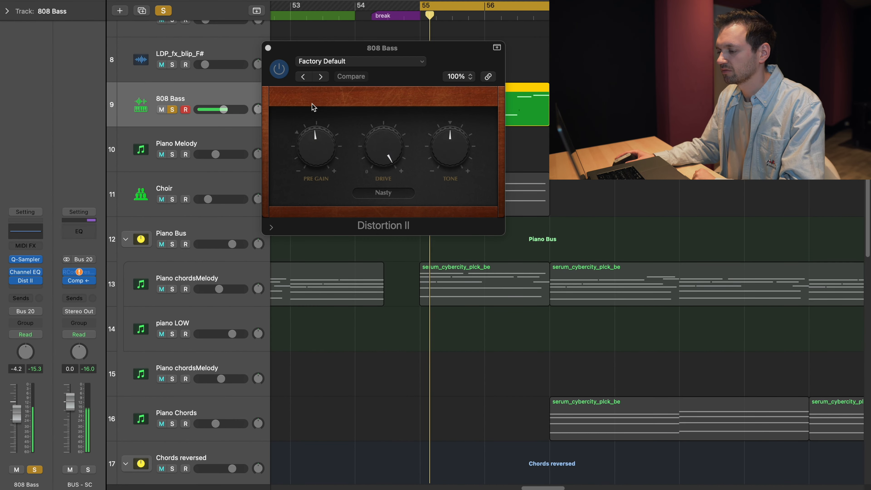
left_click_drag(316, 136, 315, 174)
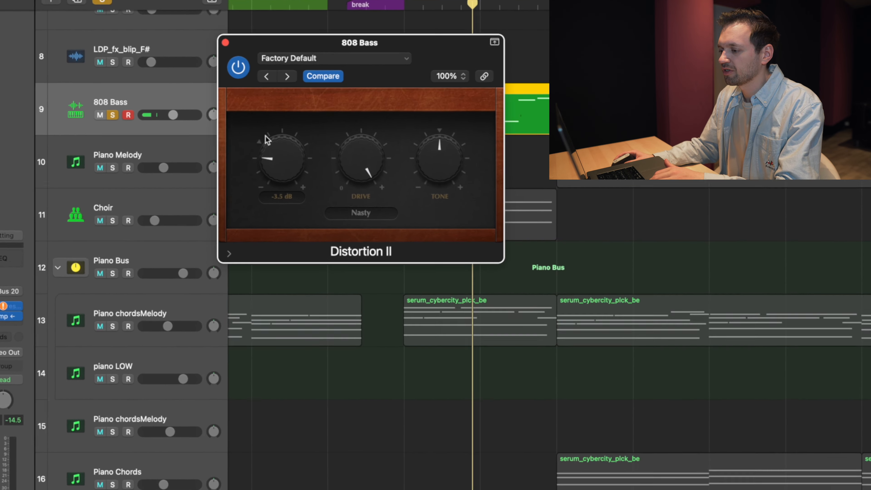
left_click_drag(302, 127, 300, 112)
left_click_drag(298, 143, 303, 137)
mouse_move(90, 183)
left_mouse_down()
mouse_move(107, 197)
mouse_move(107, 183)
left_mouse_up()
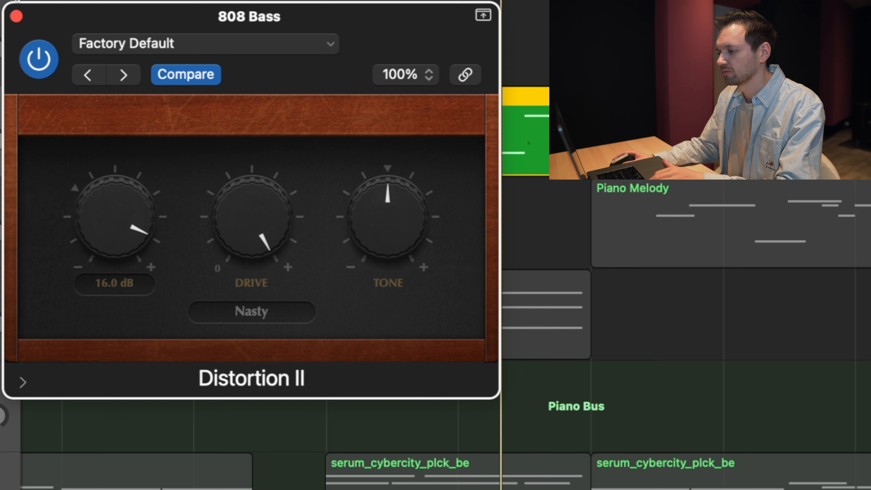
Step: Compare the 808 Bass sound with Distortion II bypassed and active during playback
left_click(38, 65)
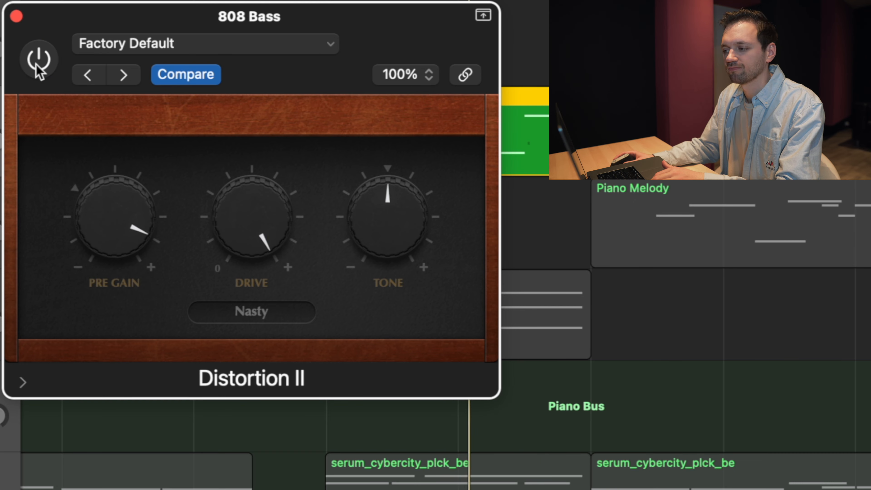
left_click(37, 66)
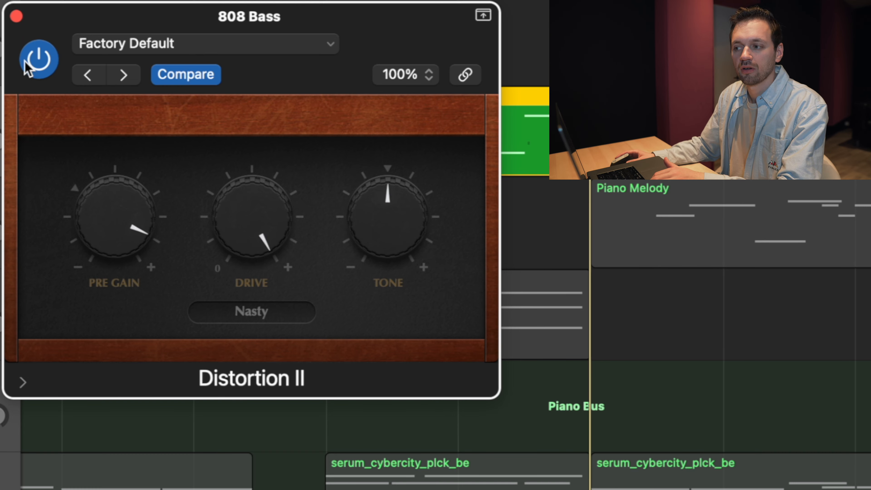
left_click(39, 68)
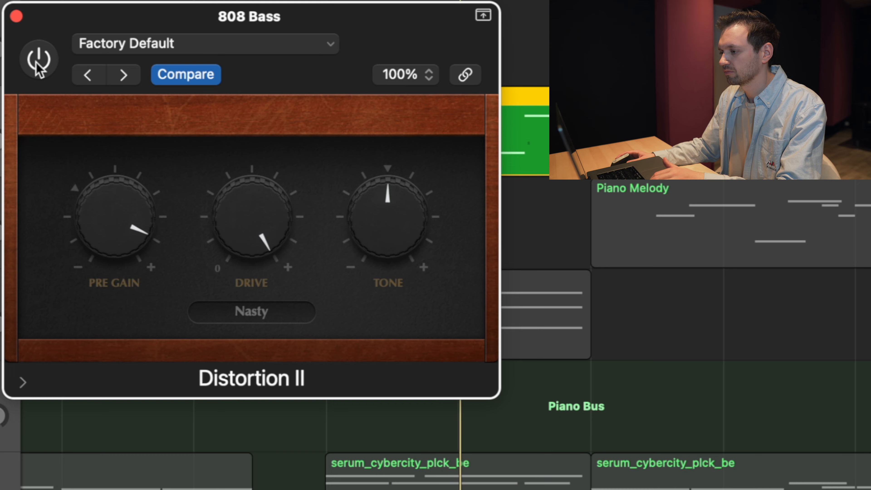
left_click(39, 68)
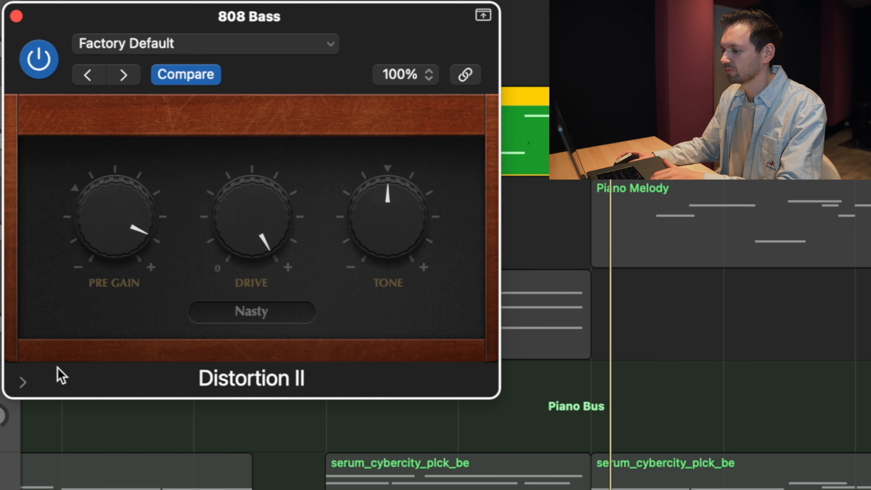
Step: Expand the additional Distortion II parameters and sweep the Mix, finishing at 0 %
left_click(22, 383)
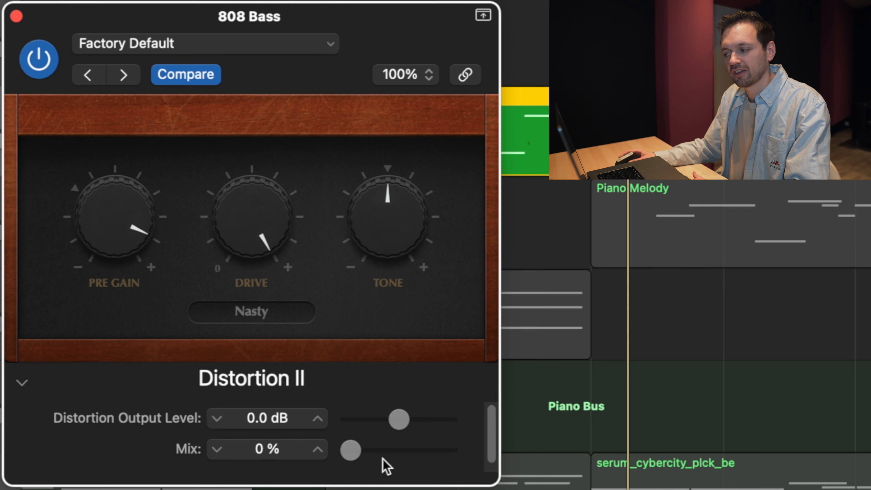
left_click_drag(351, 448, 464, 443)
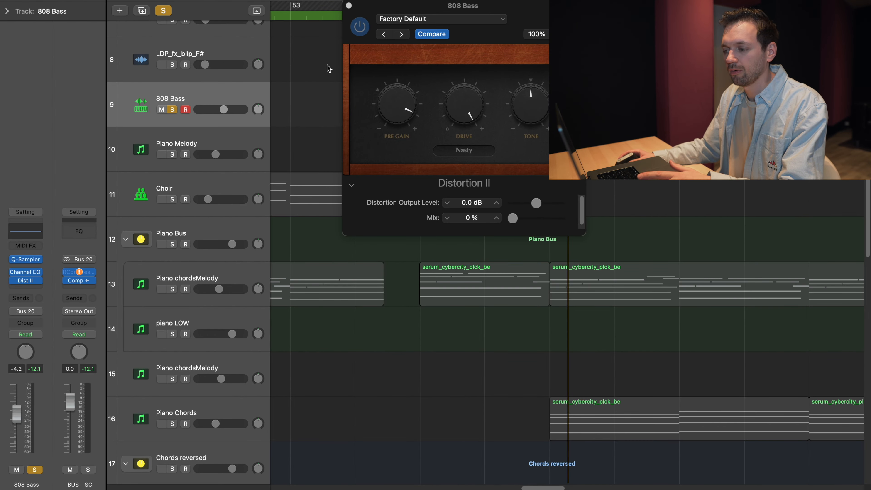
Step: Automate the 808 Bass Distortion II Mix from 0 % in bar 55 up to 100 % in bar 56, and turn off the track's solo
key("a")
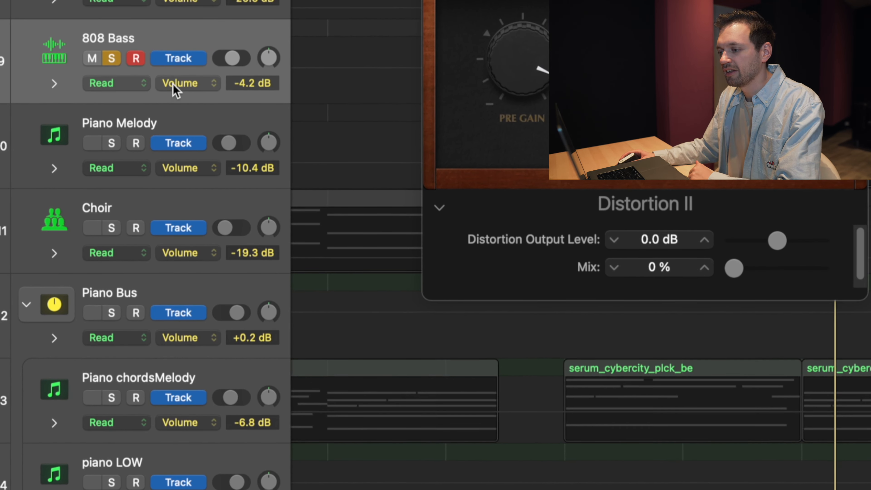
left_click(205, 117)
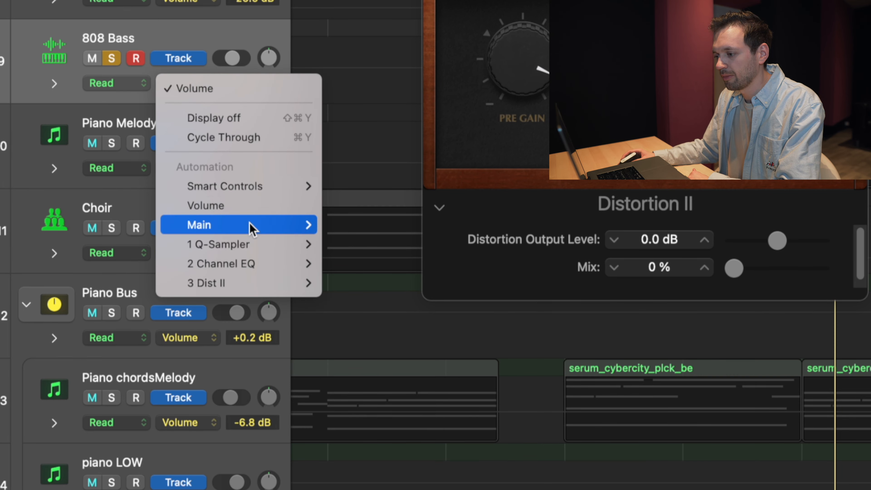
mouse_move(255, 292)
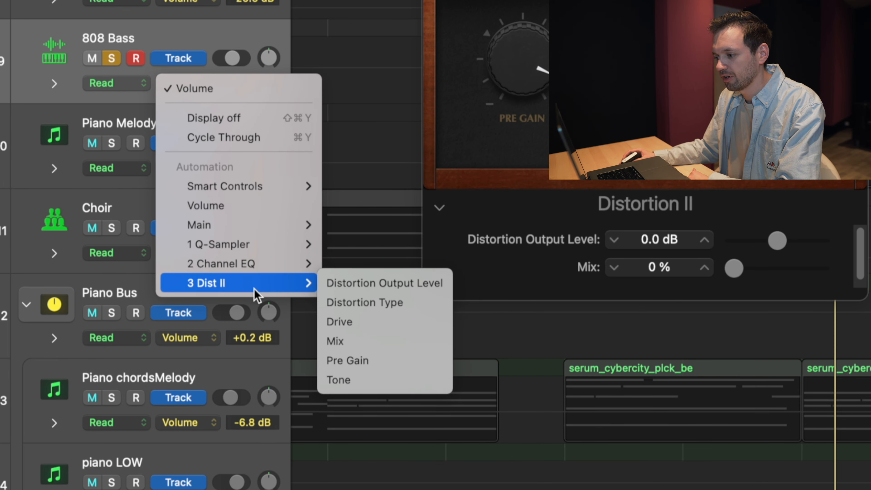
left_click(359, 344)
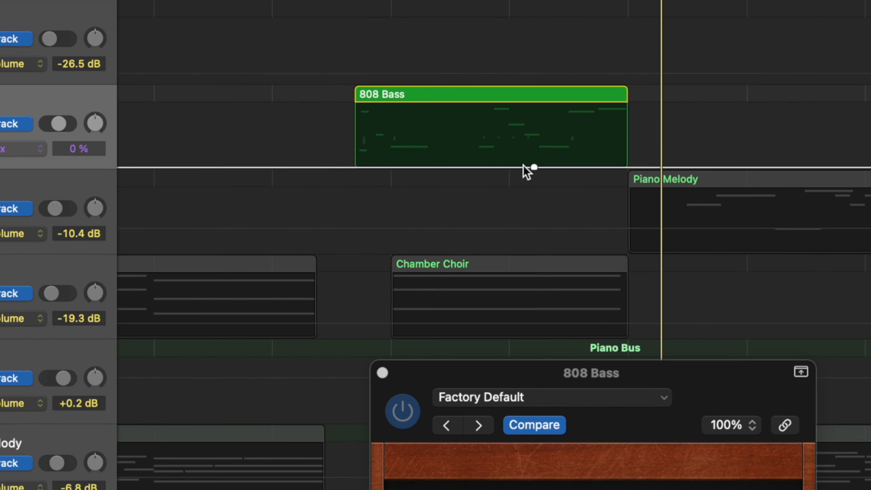
left_click_drag(564, 165, 567, 130)
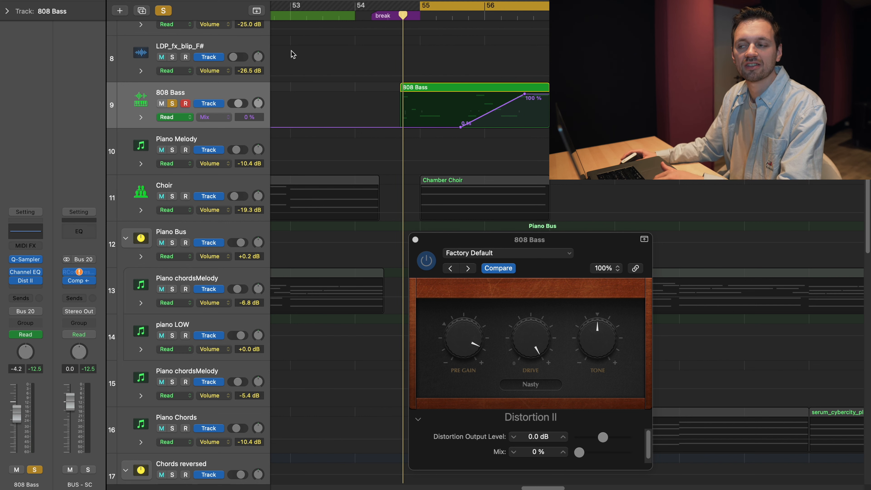
key("s")
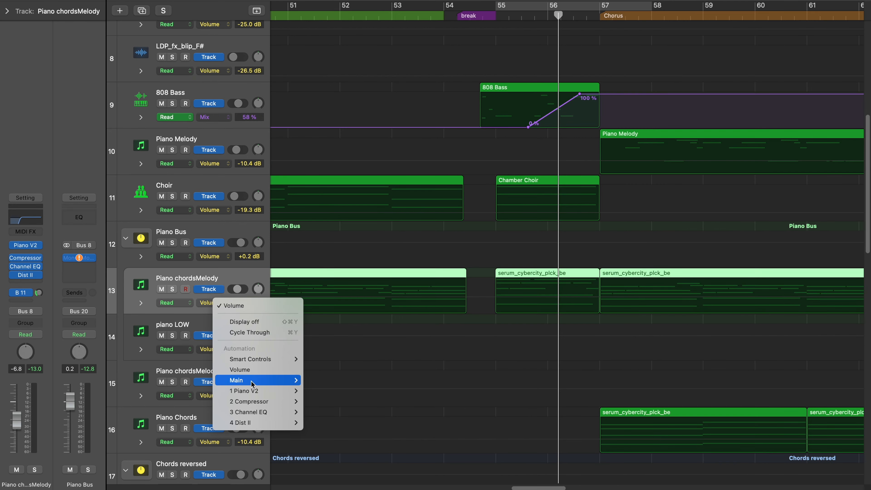
Step: Automate the Distortion II Mix on Piano chordsMelody from 0 % in bar 55 to 100 % just before bar 57, dropping to 0 % at the chorus
left_click(345, 452)
left_click_drag(379, 280, 379, 313)
left_click_drag(515, 278, 472, 313)
key("super+z")
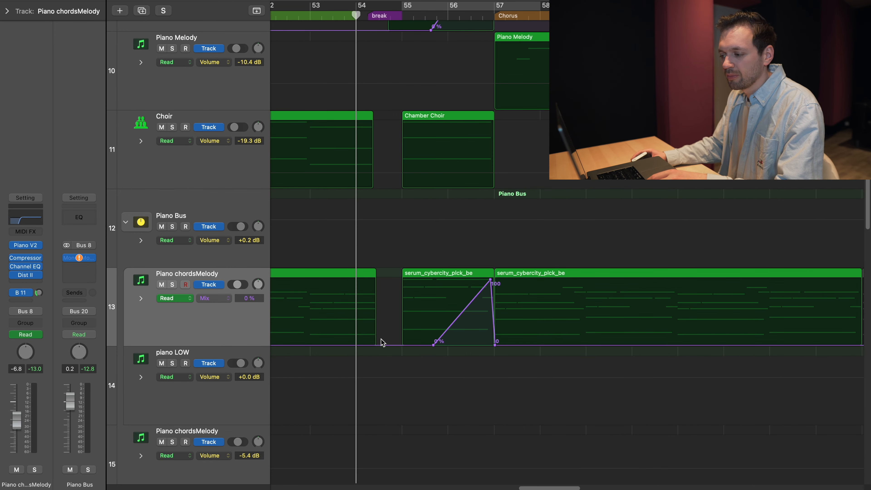
Step: Audition the break-to-chorus transition with the Distortion II Mix ramp on Piano chordsMelody
key("super+Left")
key("super+Left")
key("super+Left")
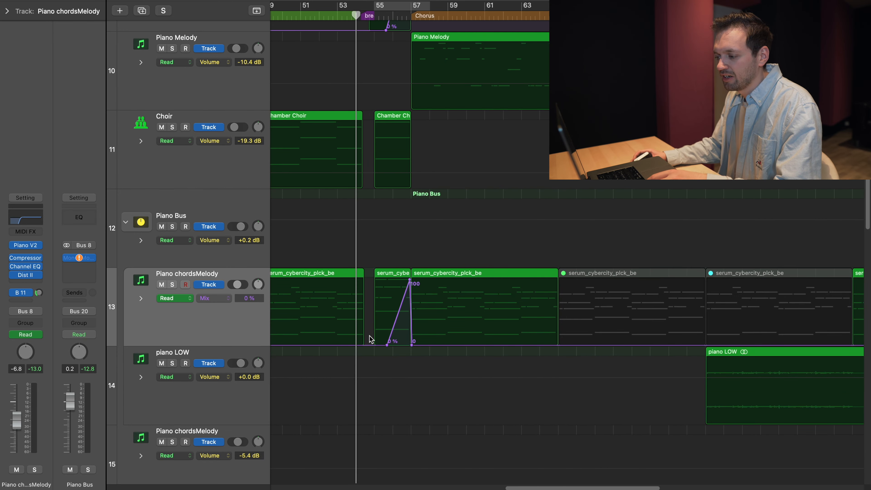
scroll(356, 350, "left", 15)
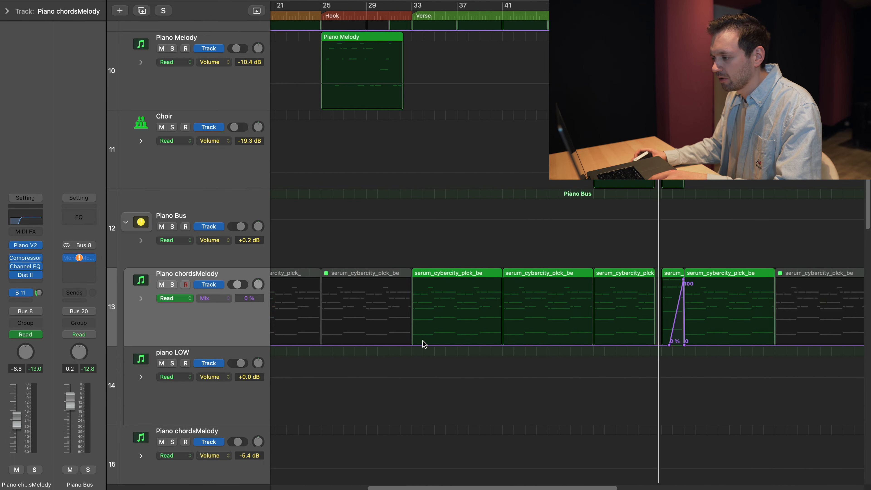
scroll(451, 361, "right", 8)
left_click(550, 17)
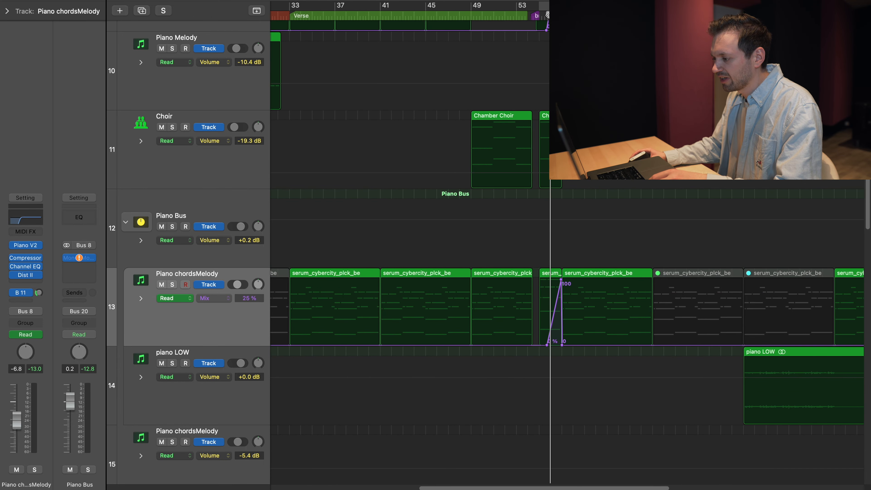
key("super+Right")
key("super+Right")
key("super+Right")
key("super+Right")
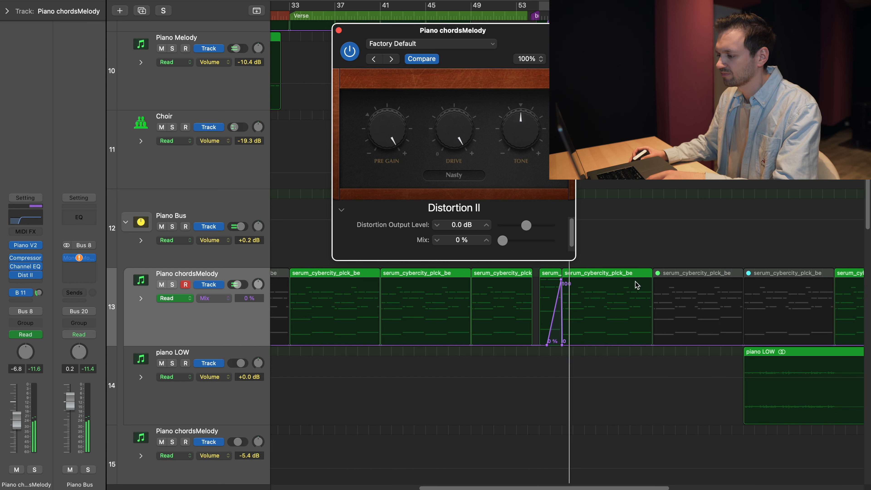
Step: Lower the peak point of the Piano chordsMelody Mix automation just before bar 57 and play the transition
key("super+Right")
key("super+Right")
key("super+Right")
key("space")
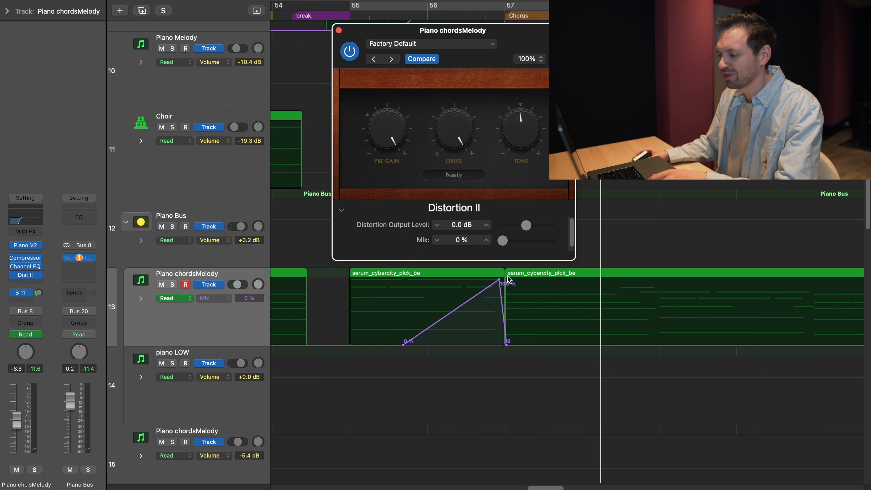
left_click_drag(501, 283, 500, 309)
key("space")
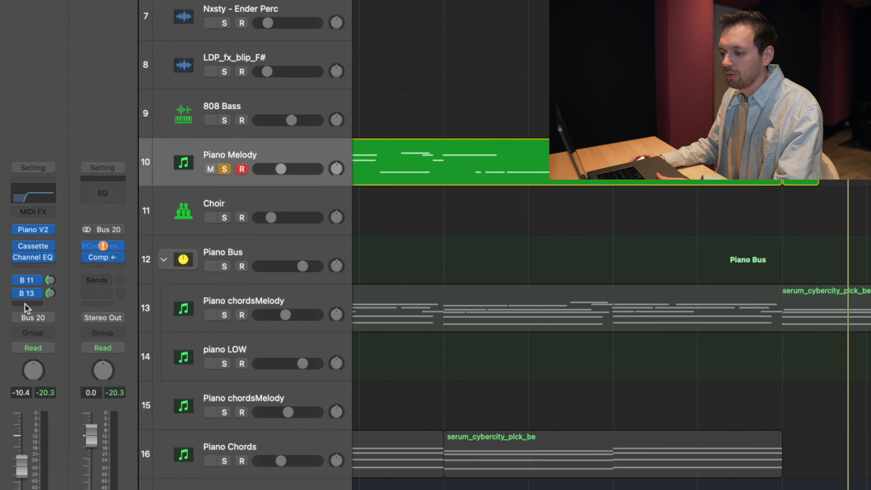
Step: Add a send to Bus 18 on the Piano Melody track and rename the new aux channel Delay outro
left_click(20, 301)
mouse_move(44, 340)
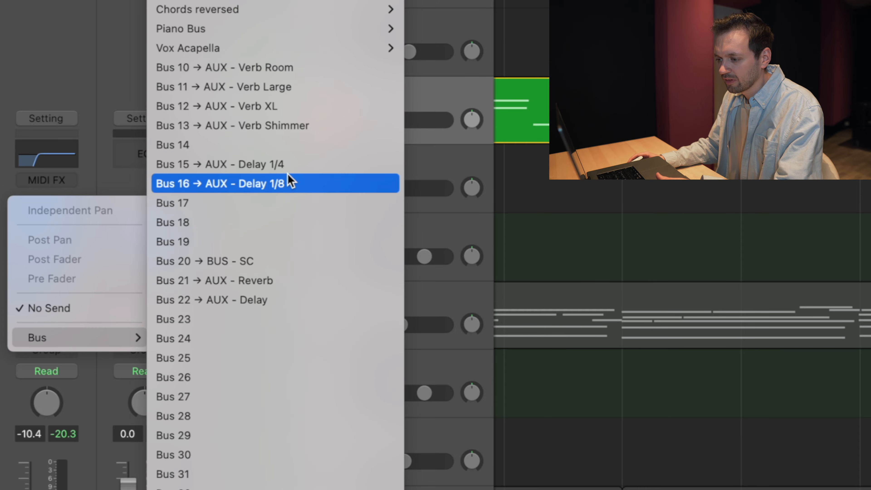
left_click(267, 222)
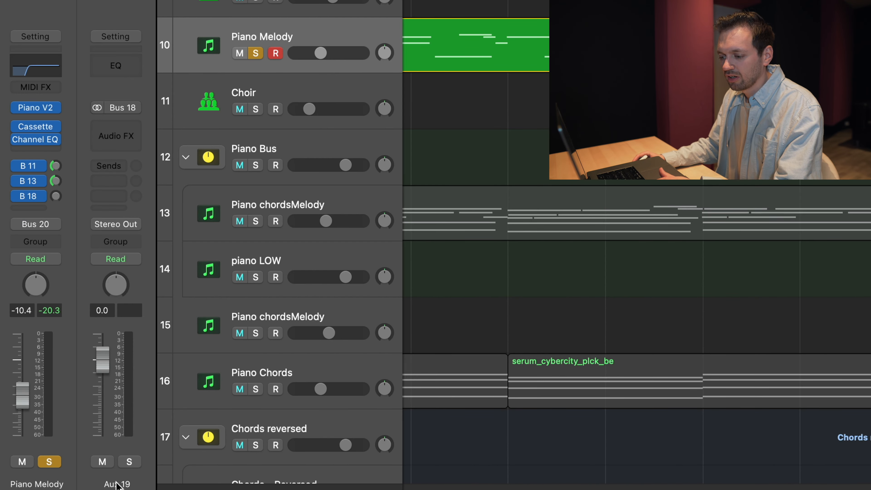
double_click(117, 484)
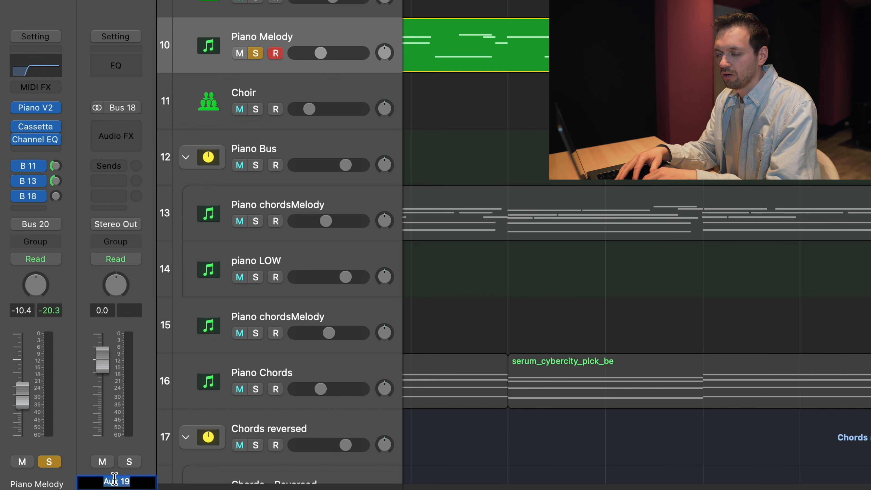
type("Delay outro")
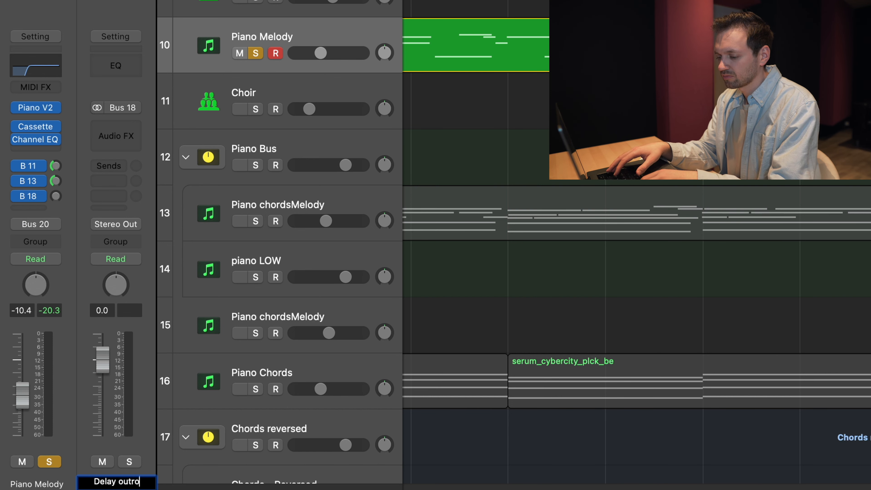
key("Return")
Step: Insert a stereo Delay Designer on the Delay outro aux channel
left_click(125, 123)
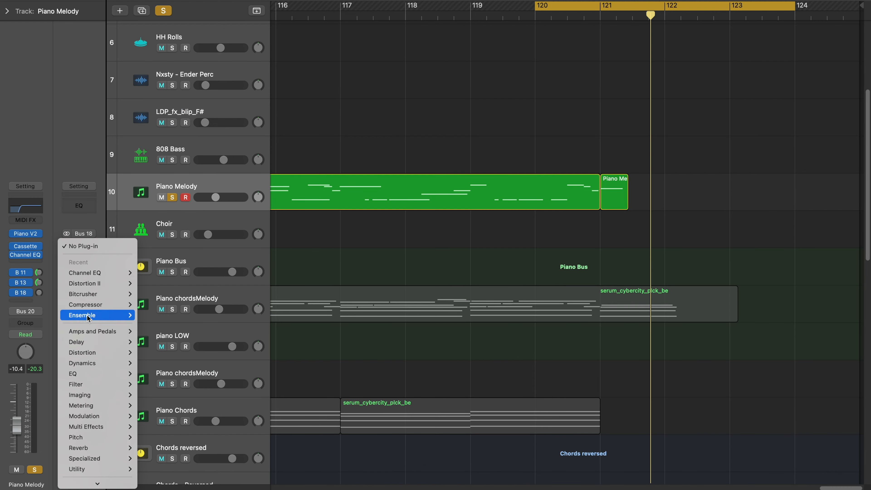
mouse_move(89, 346)
mouse_move(167, 342)
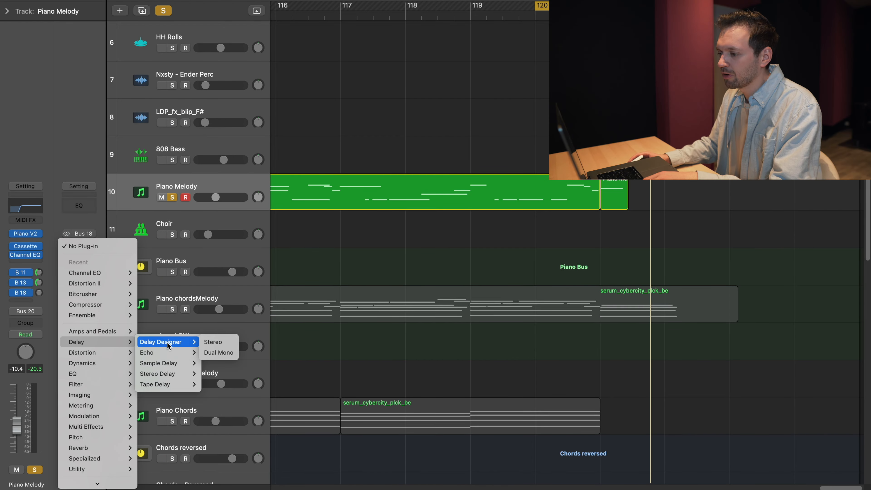
left_click(206, 343)
left_click(348, 107)
mouse_move(345, 313)
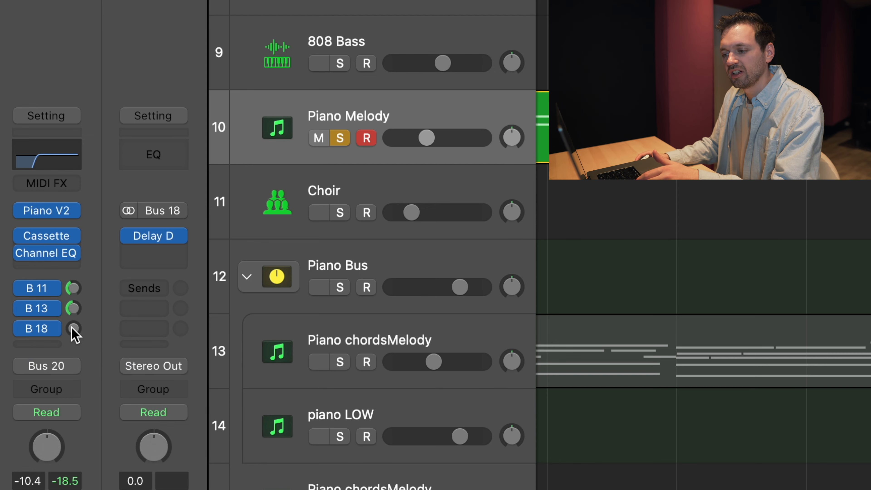
Step: Try a raised Bus 18 send level on Piano Melody during playback and return the send to its minimum
left_click_drag(72, 330, 68, 294)
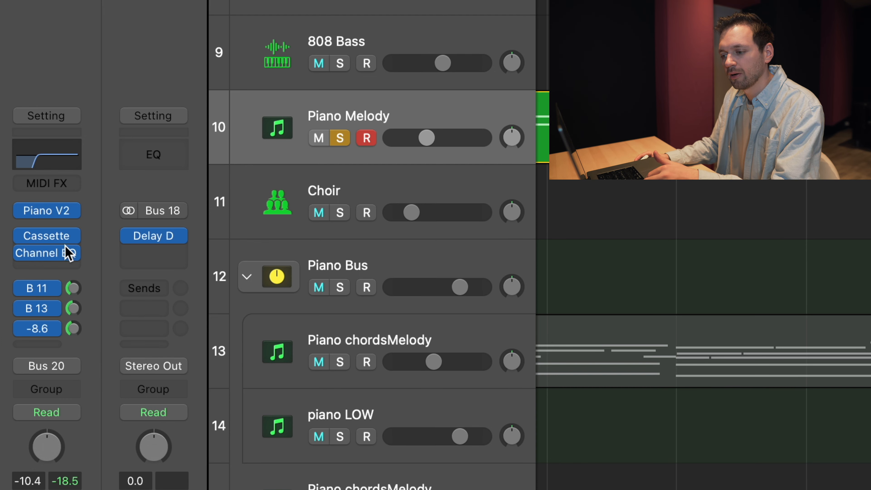
left_click_drag(65, 246, 65, 243)
key("space")
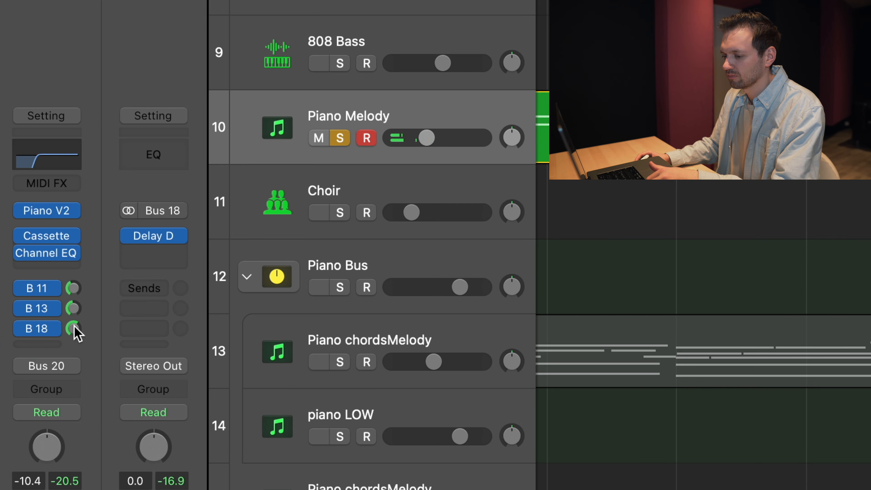
left_click_drag(74, 328, 71, 401)
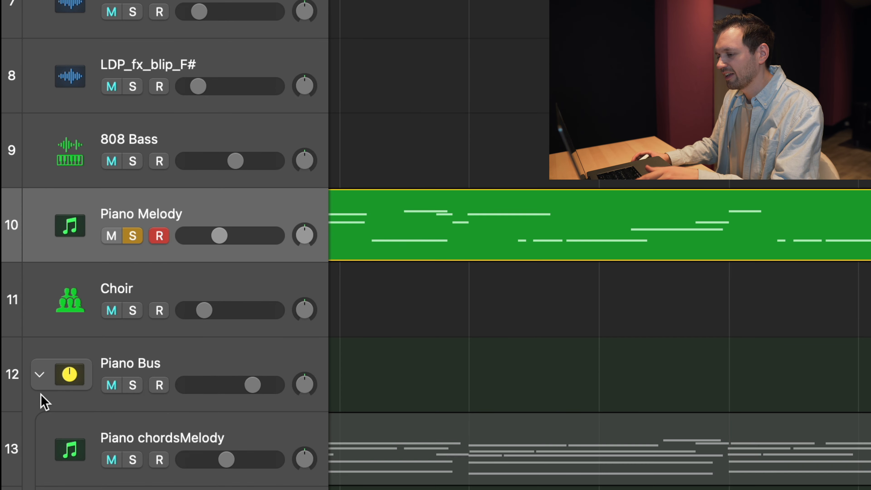
Step: Show track automation and set the Piano Melody lane to the absolute level of Send 3 to Delay outro
key("a")
left_click(218, 258)
mouse_move(297, 412)
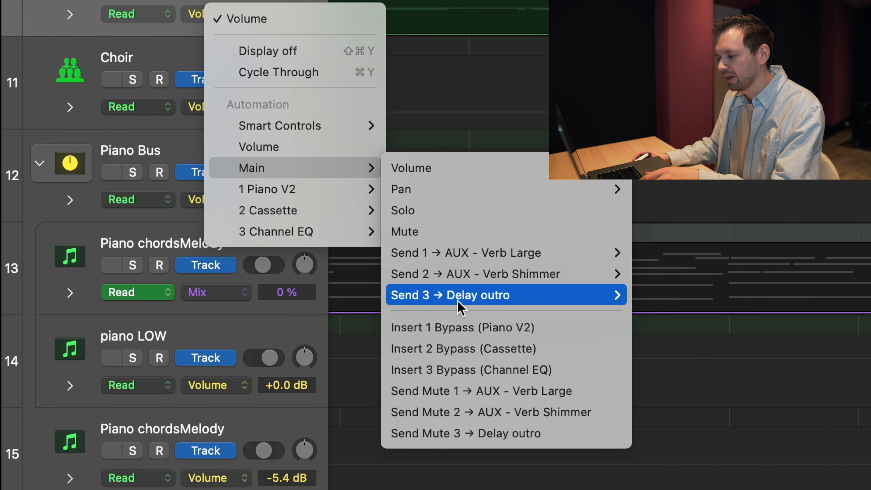
mouse_move(459, 303)
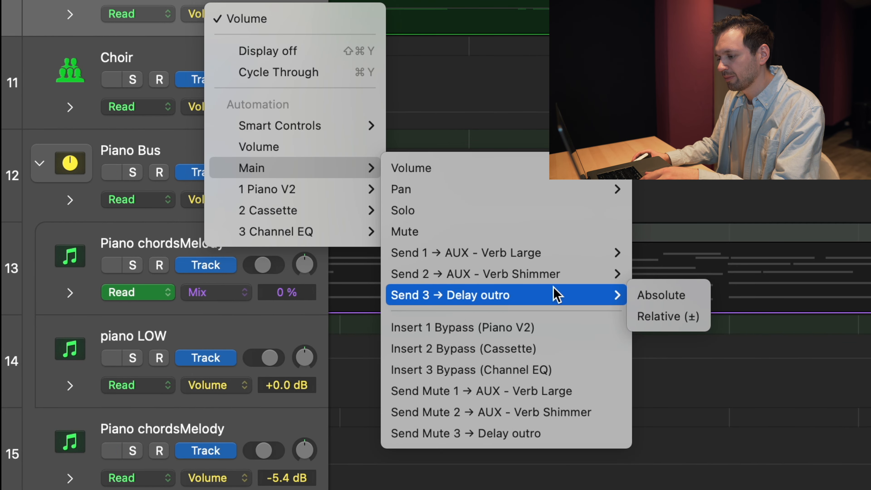
left_click(642, 295)
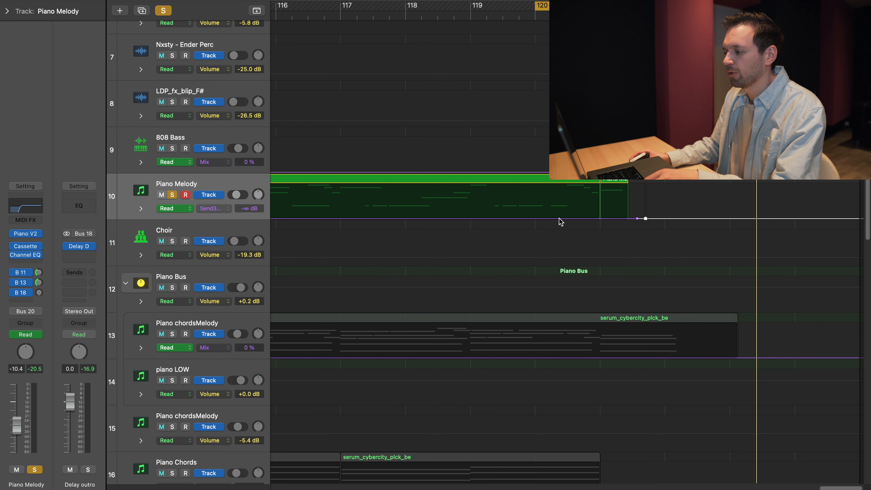
Step: Raise the Delay outro send automation to -3.7 dB over the last Piano Melody notes from bar 120, and play the full mix with solo off
left_click(560, 218)
left_click_drag(569, 223, 570, 204)
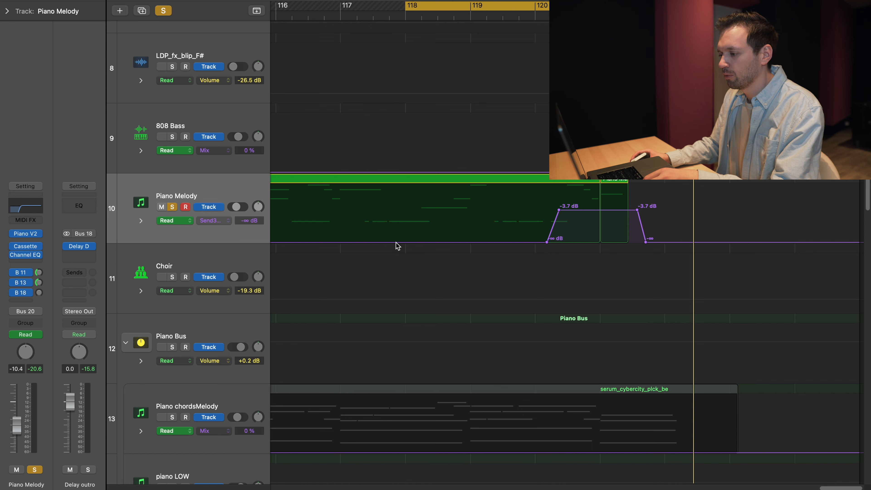
left_click_drag(396, 242, 396, 252)
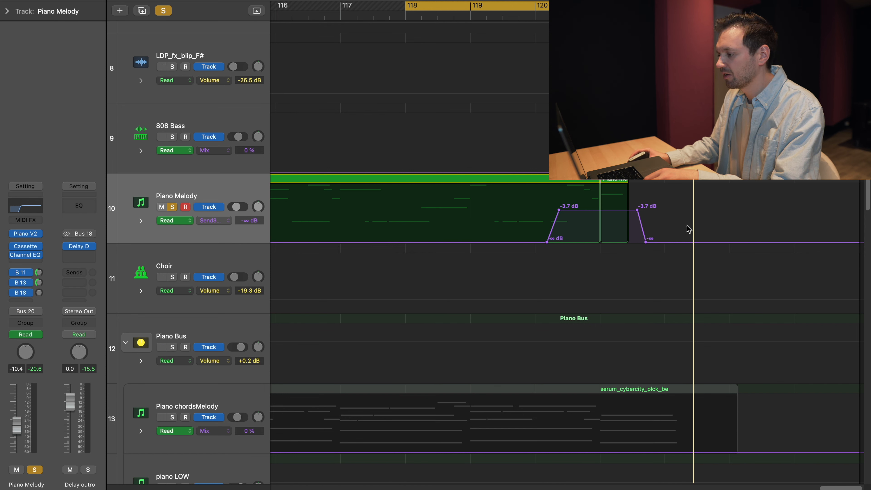
key("space")
left_click(163, 10)
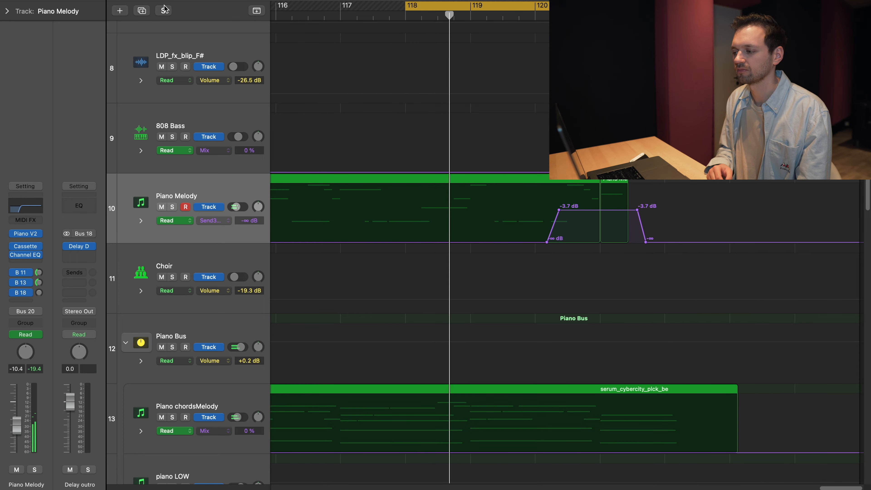